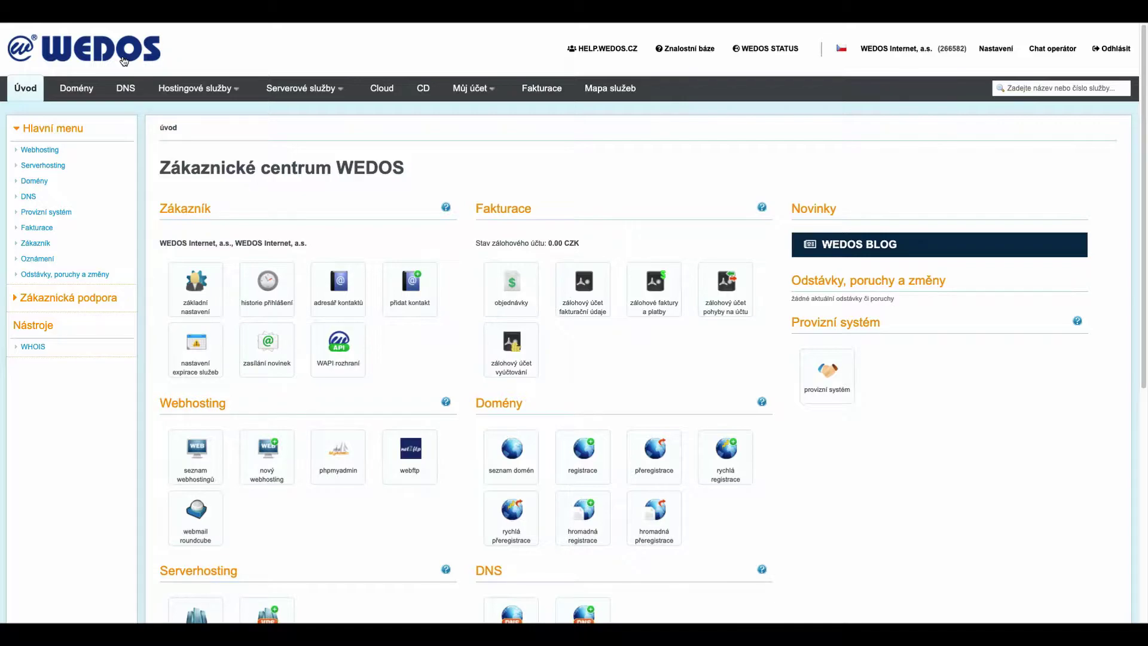
Step: Go to Hostingové služby > Webhosting and open the novy.wds-test.cz hosting detail
left_click(180, 90)
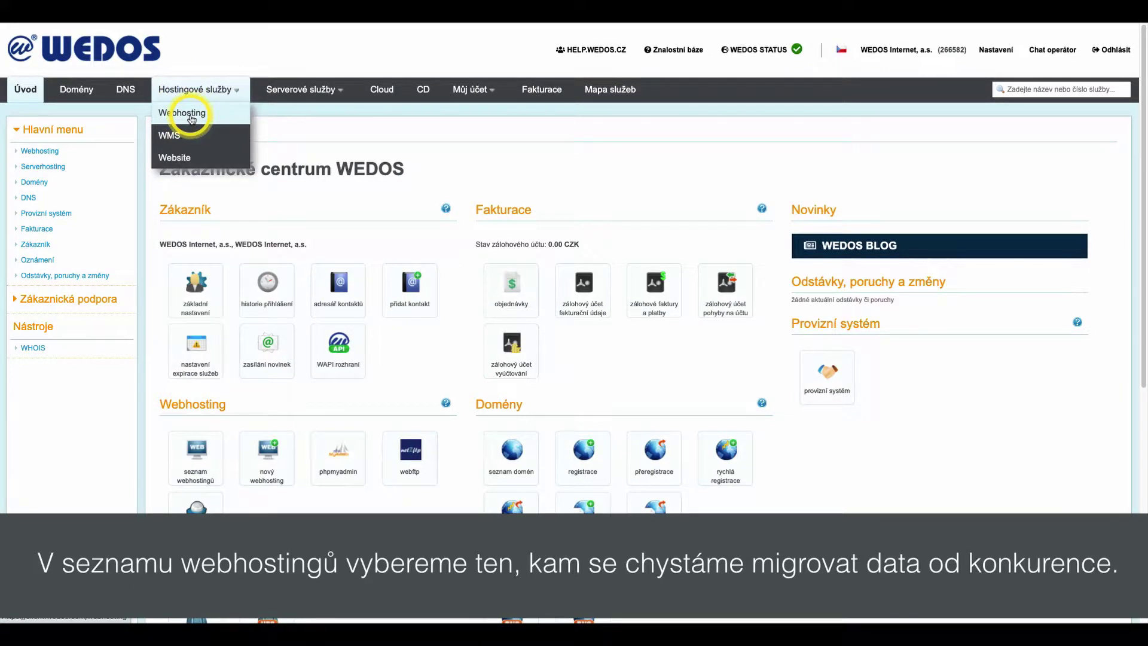
left_click(190, 118)
left_click(268, 357)
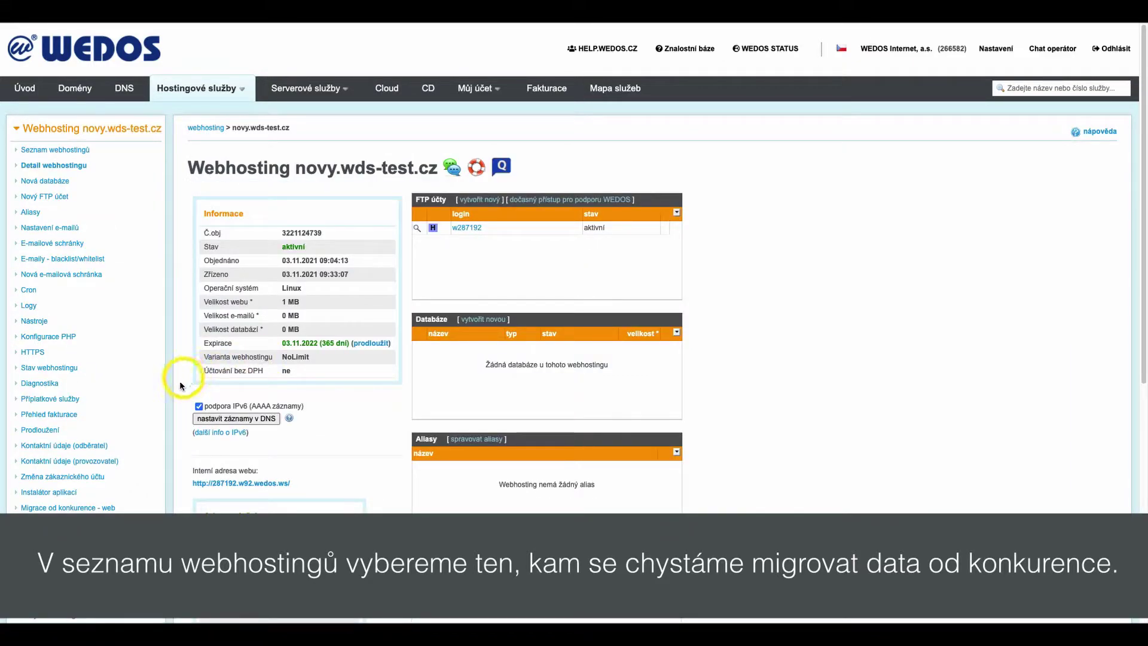
Step: Open 'Migrace od konkurence - web' and enter the old host's FTP server, user name and password
left_click(70, 507)
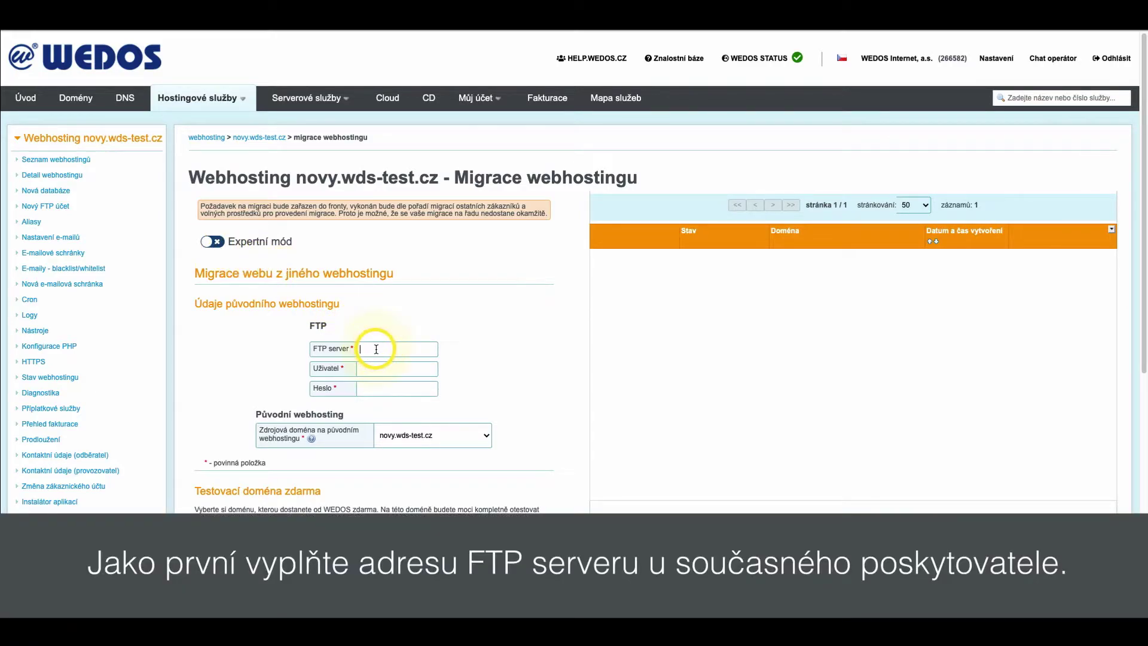
type("dresa_ftp_serveru")
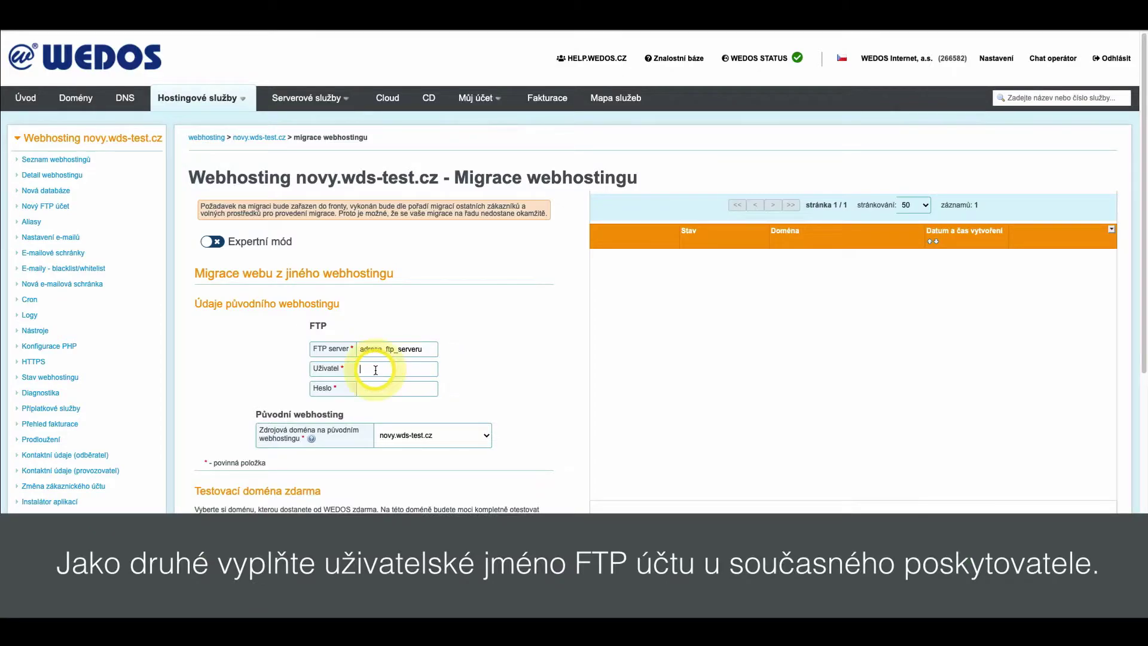
type("uziva")
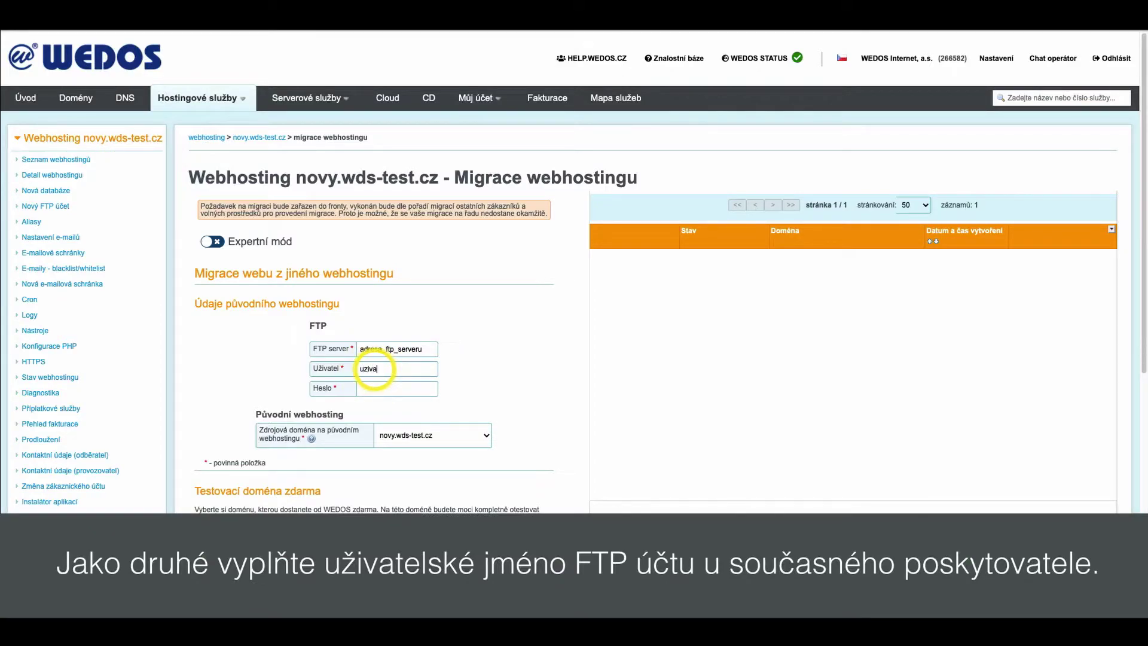
type("tel_ftp_uctu")
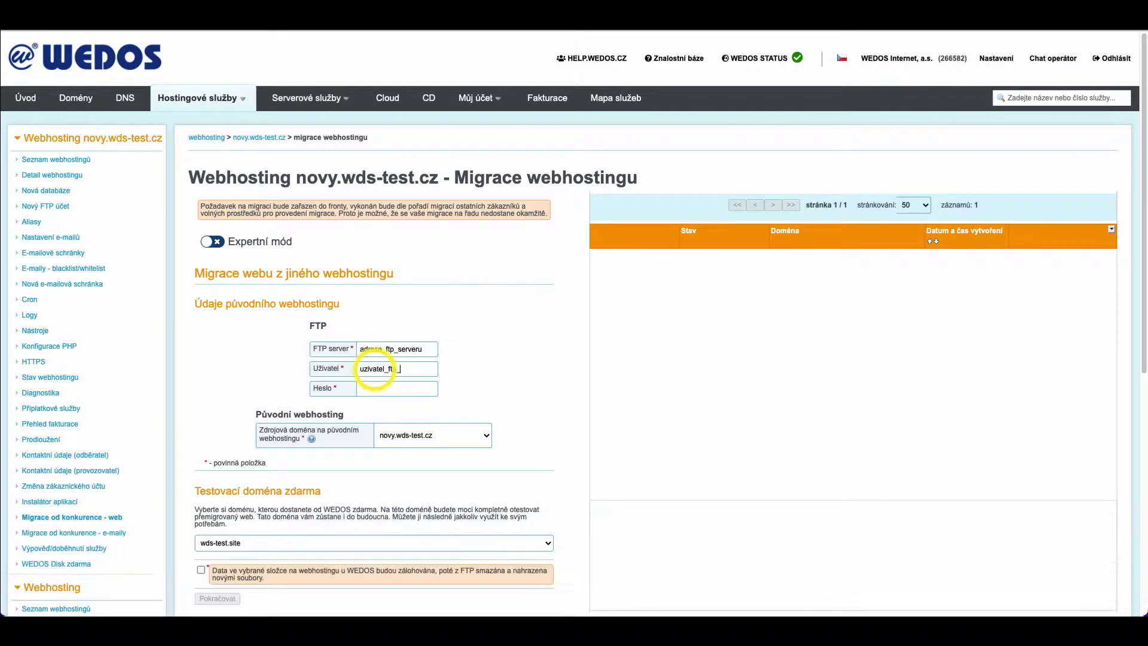
left_click(382, 388)
type("heslo_ftp_uctu")
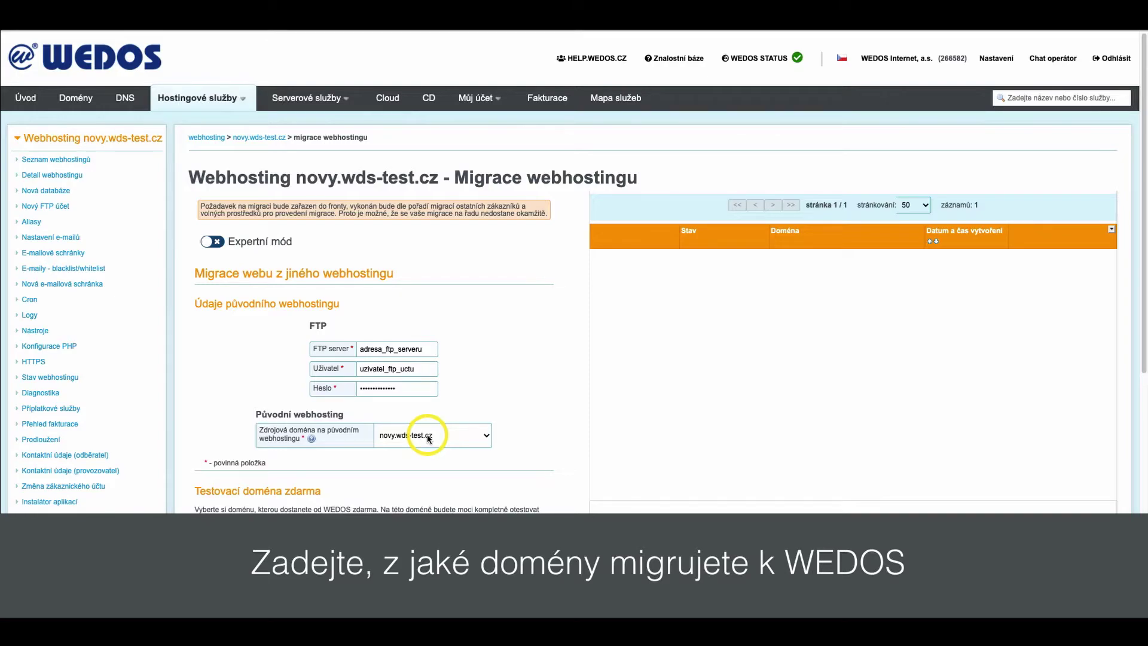
Step: Keep wds-test.site as test domain, confirm the data-replacement warning and submit with Pokračovat
scroll(427, 434, "down", 3)
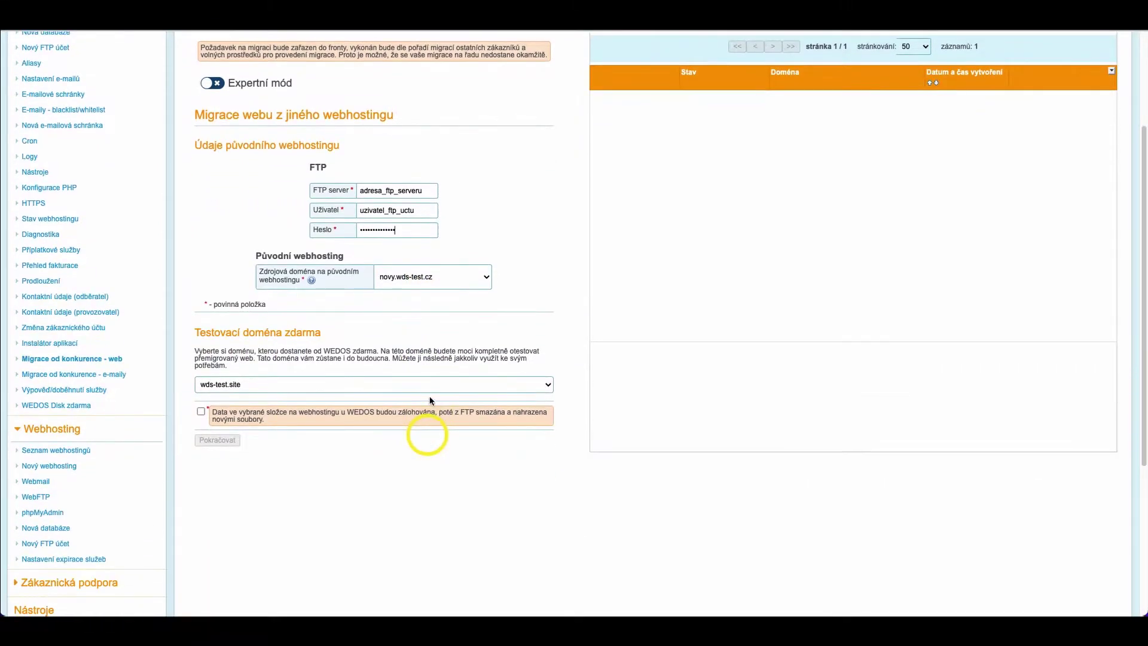
left_click(429, 390)
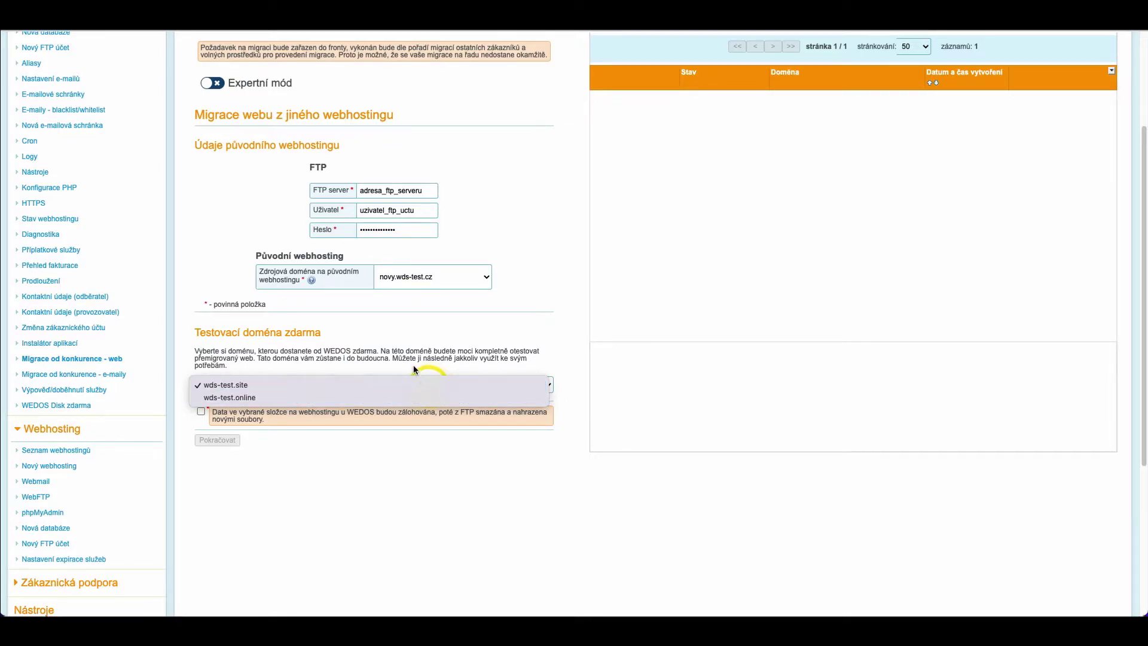
left_click(414, 369)
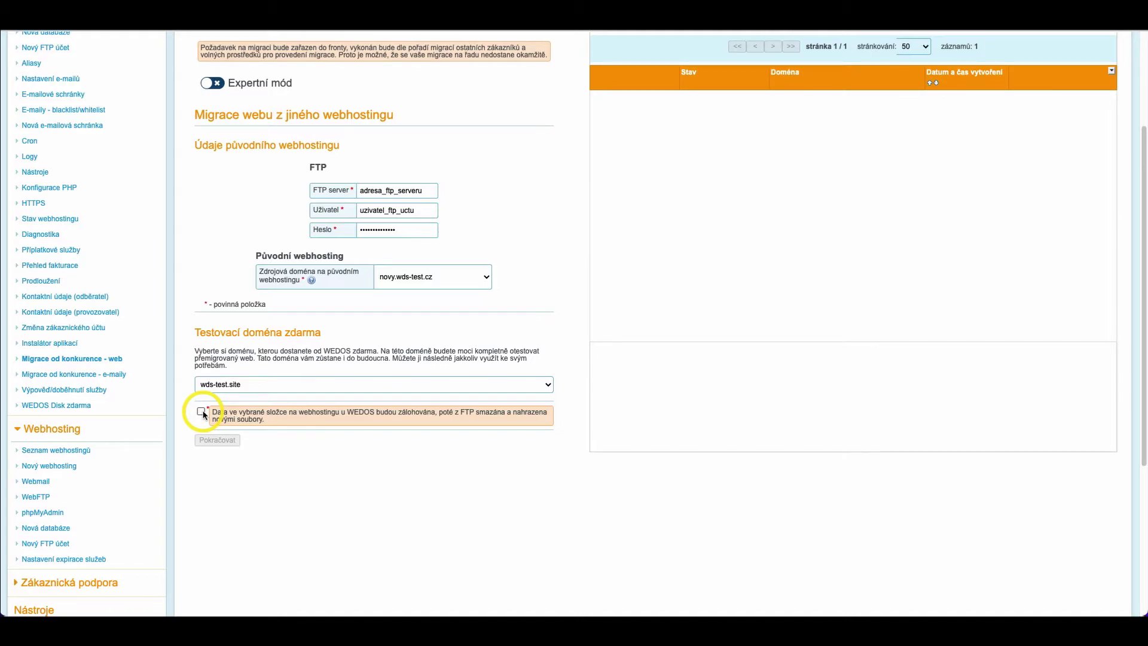
left_click(202, 413)
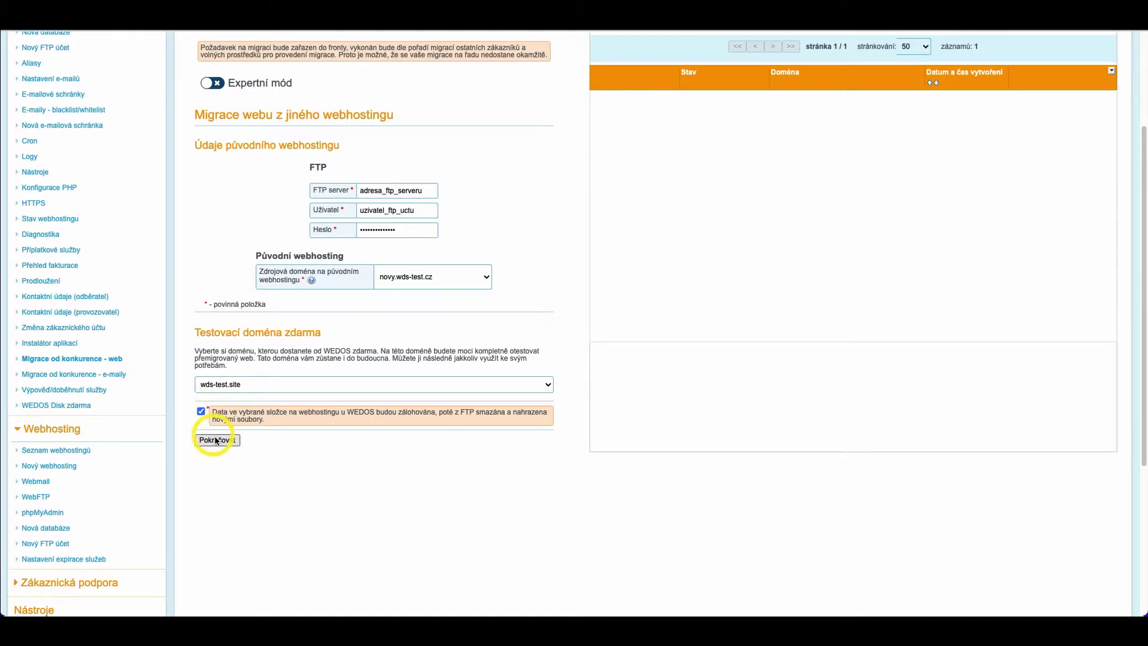
left_click(216, 441)
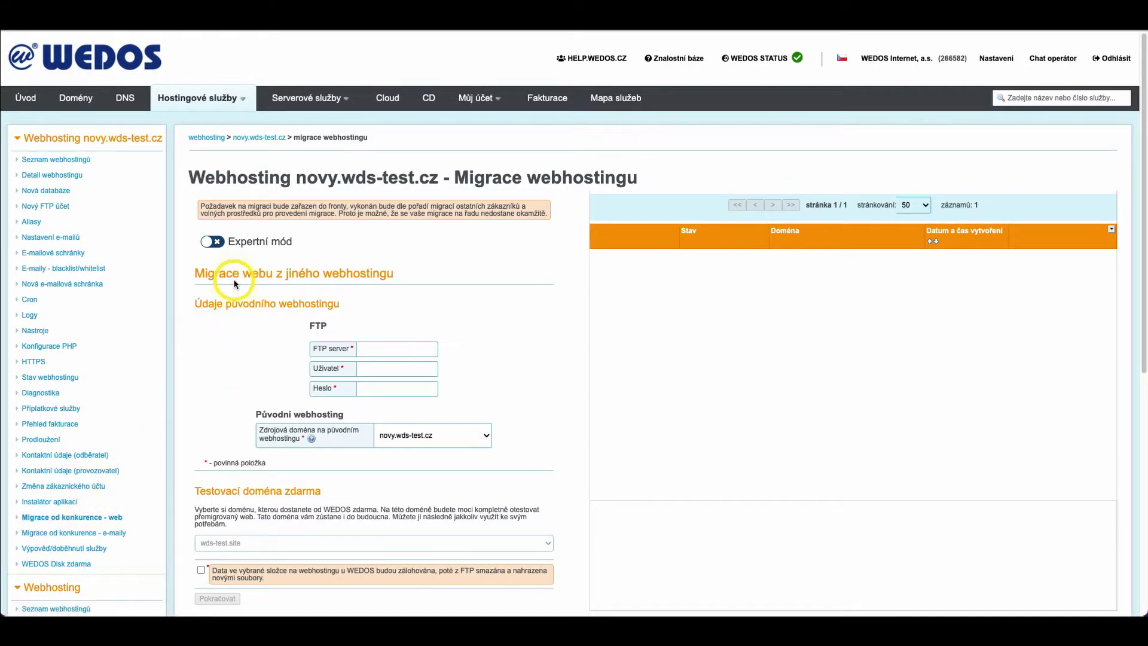
Step: Enable Expertní mód and select 'Migrace do podsložky pro zadanou doménu' as migration type
left_click(212, 243)
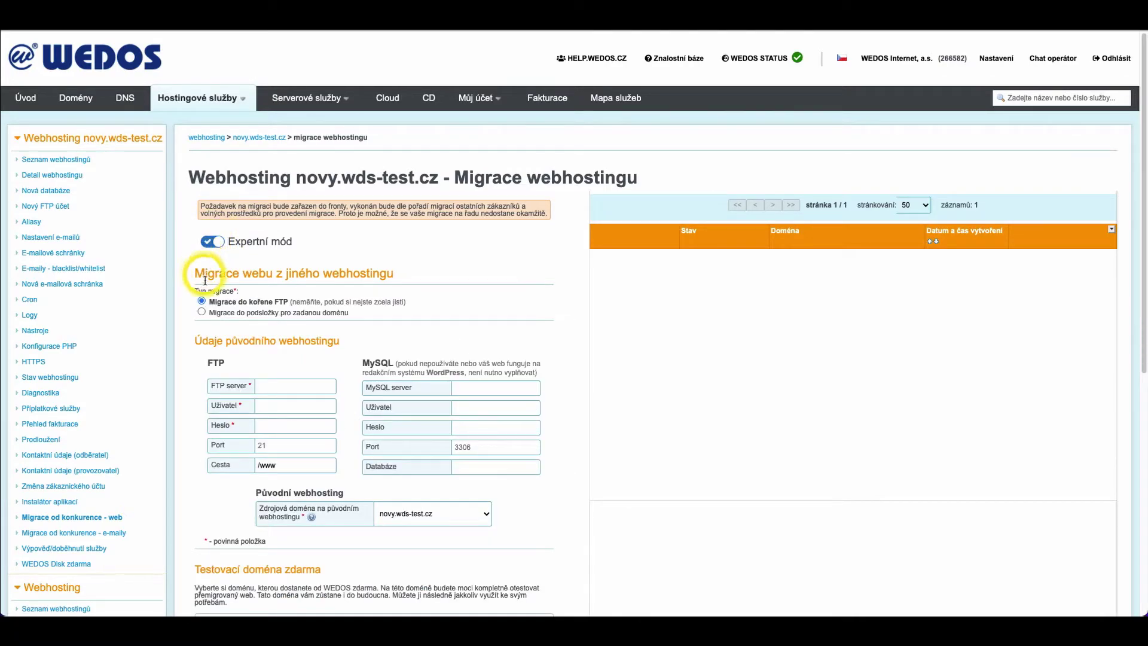
left_click(203, 312)
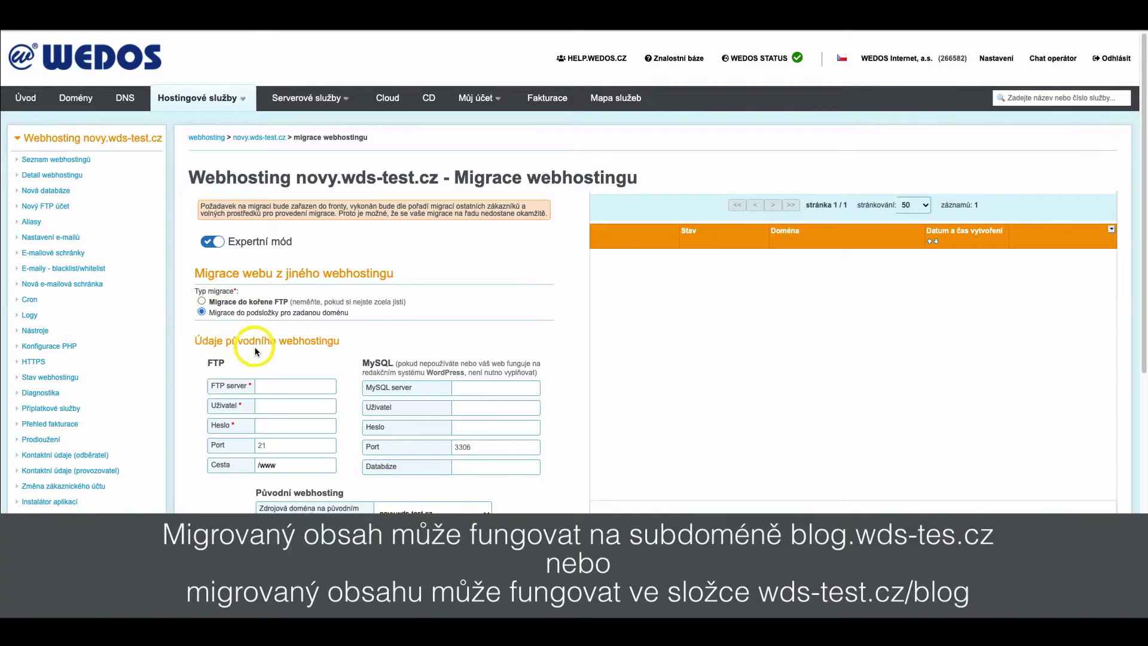
scroll(257, 347, "down", 4)
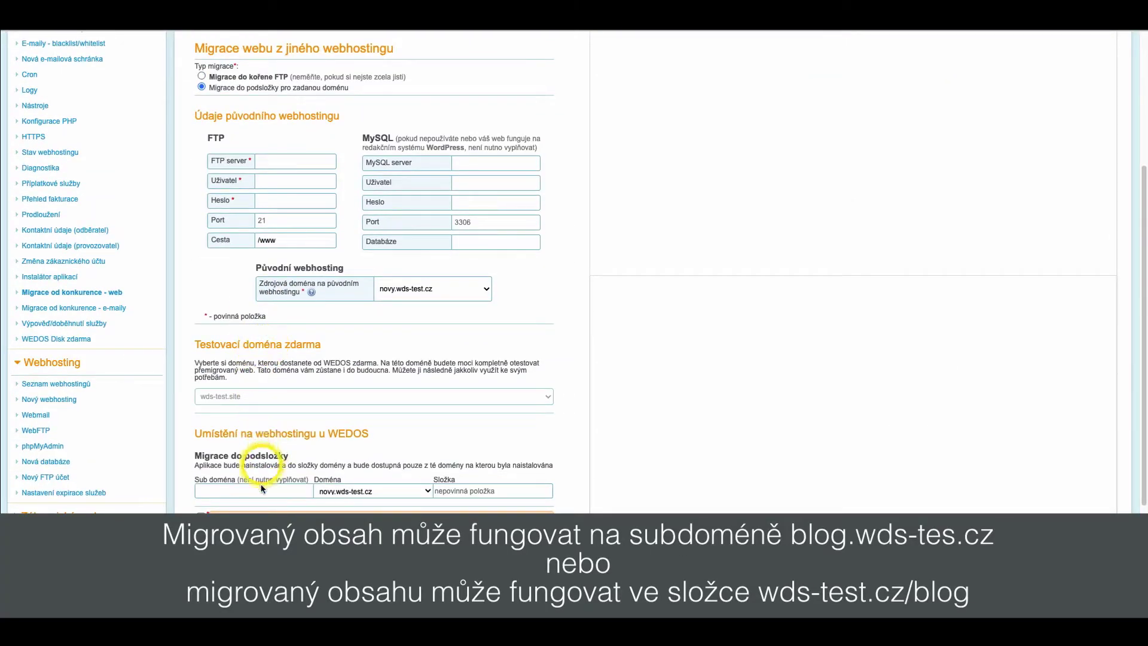
left_click(437, 491)
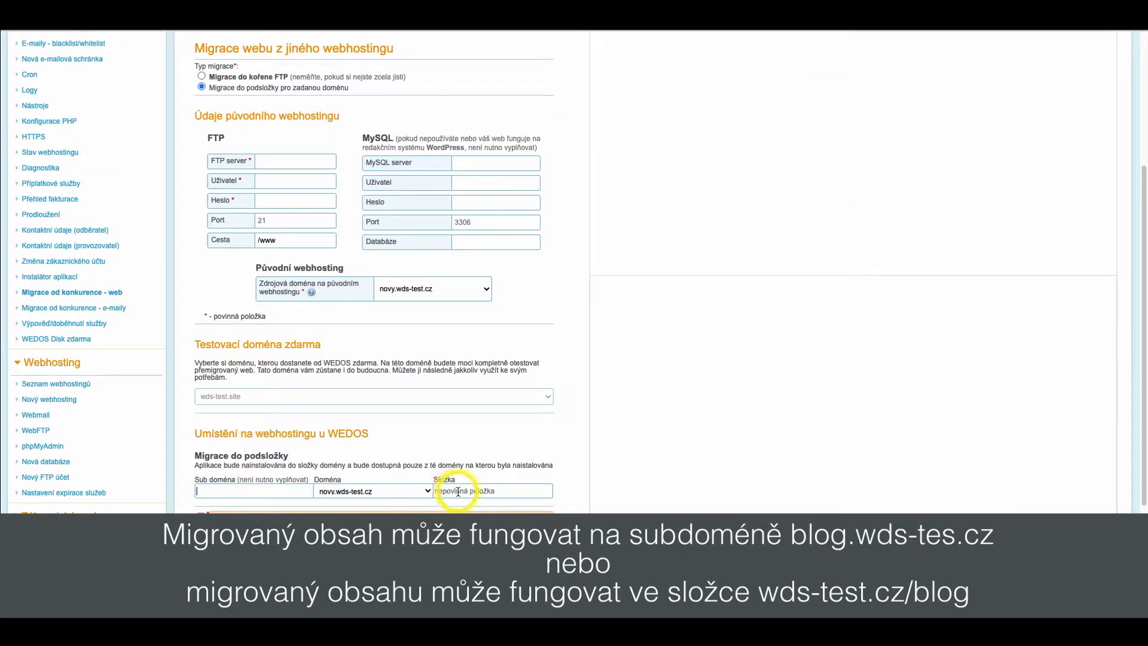
scroll(385, 383, "up", 1)
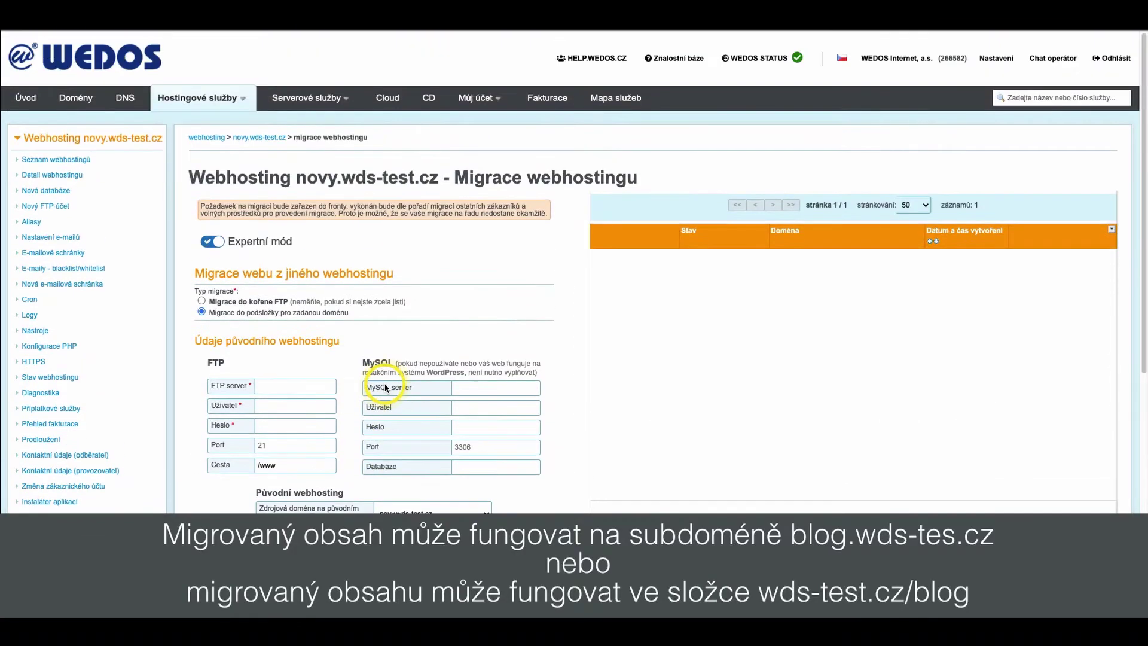
left_click(273, 388)
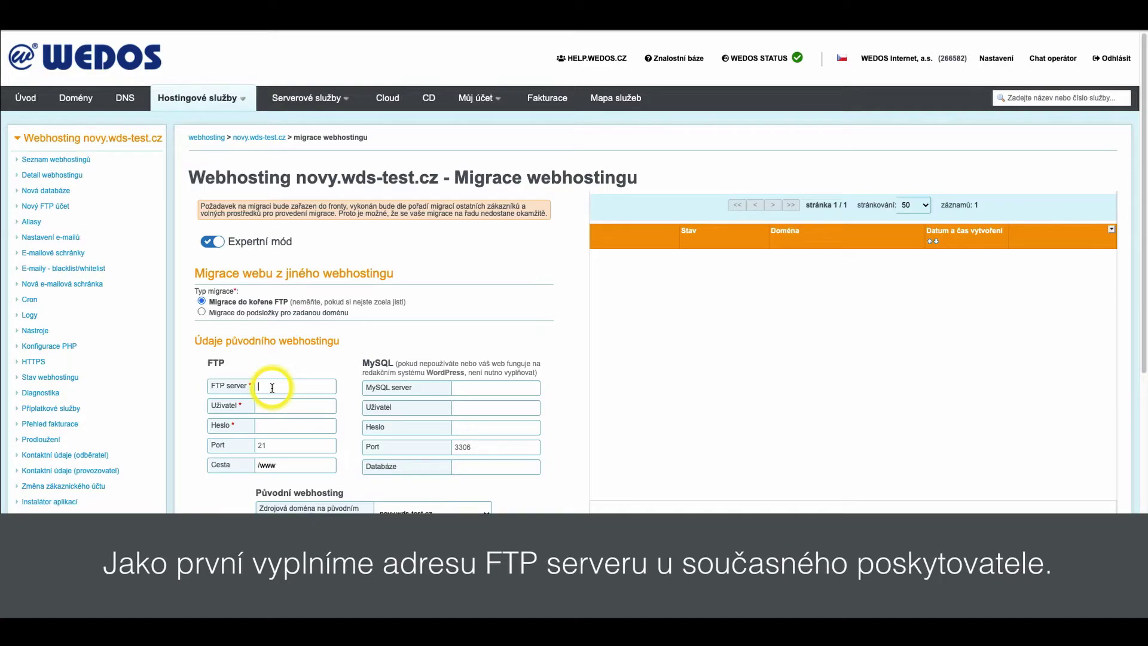
type("adresa_ftp_serveru")
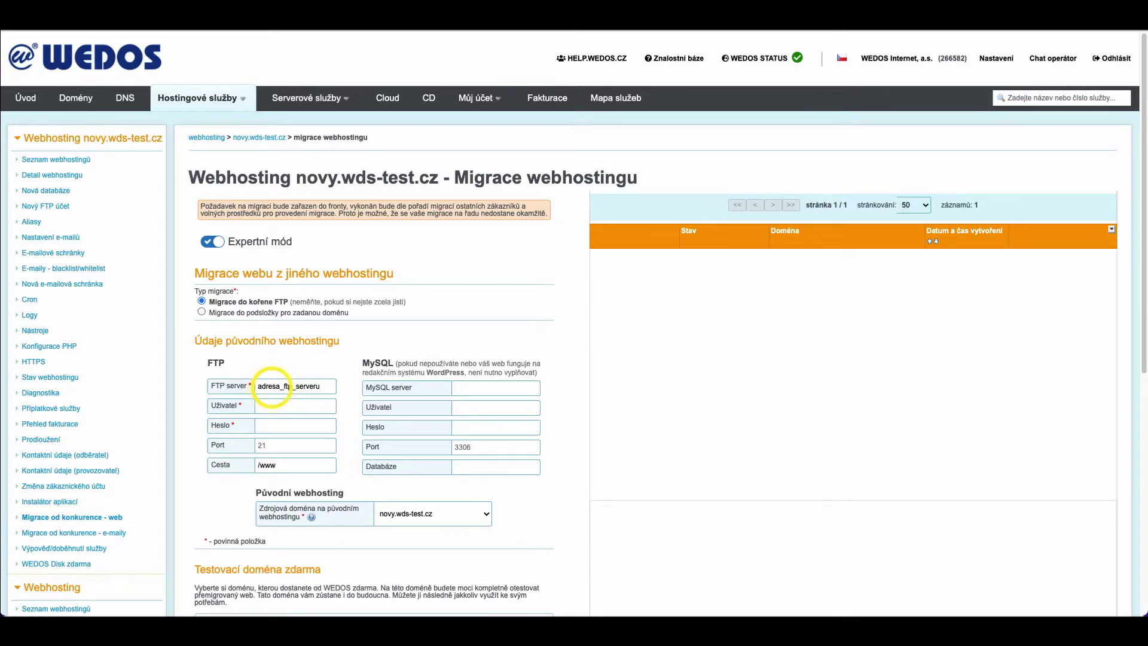
left_click(274, 404)
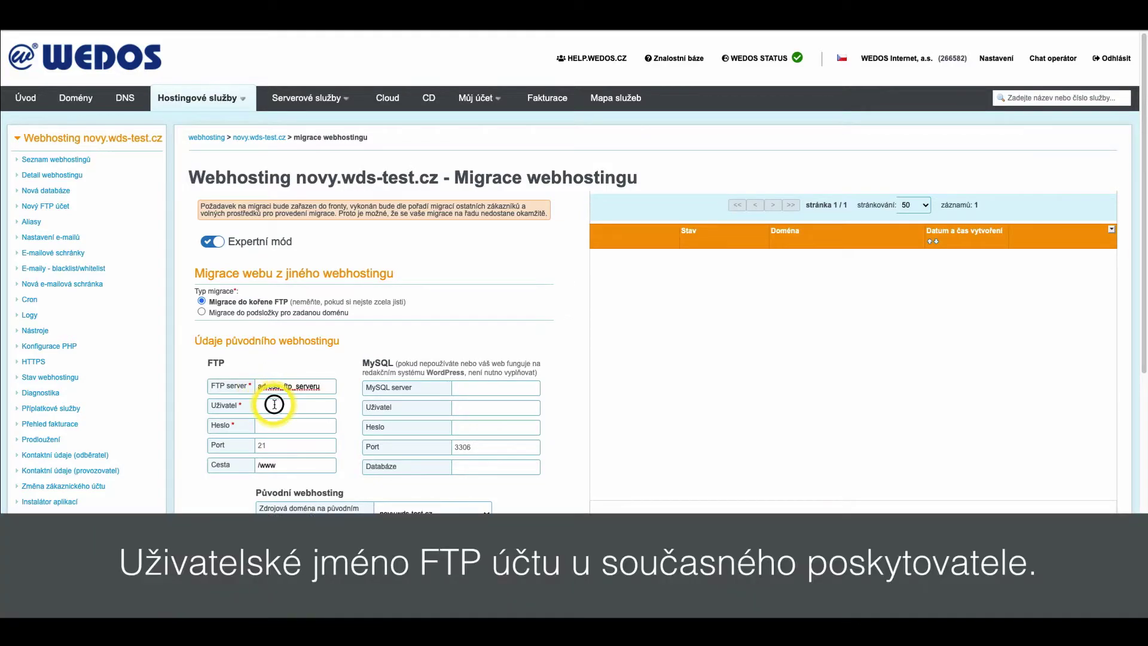
type("uzivatel_ftp_uctu")
left_click(281, 426)
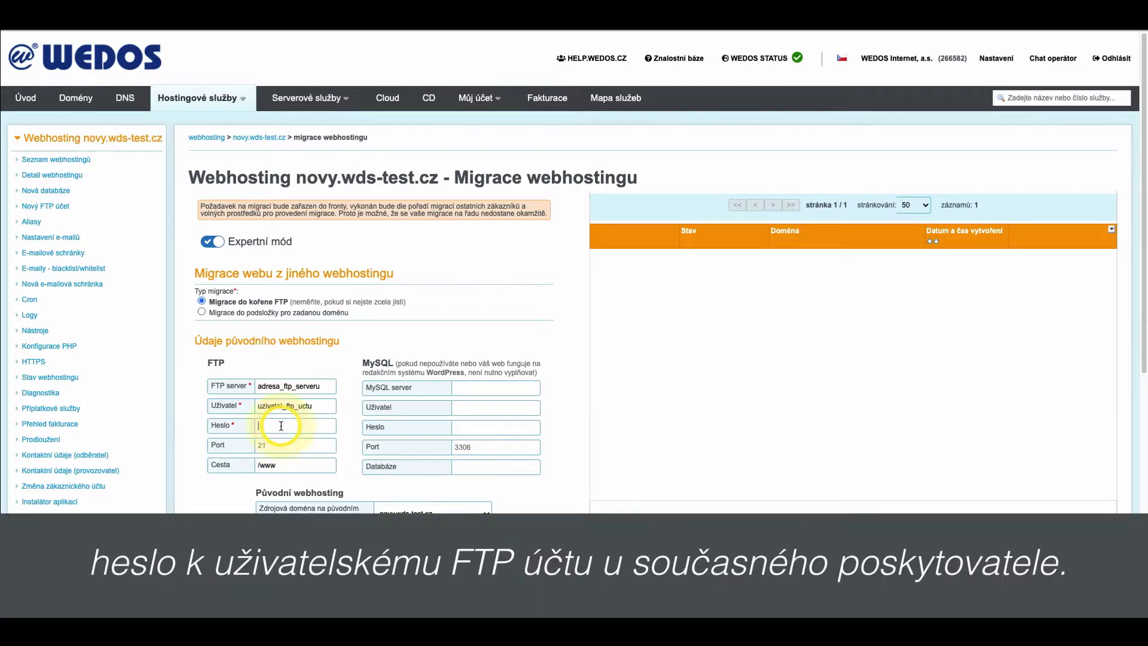
type("**************")
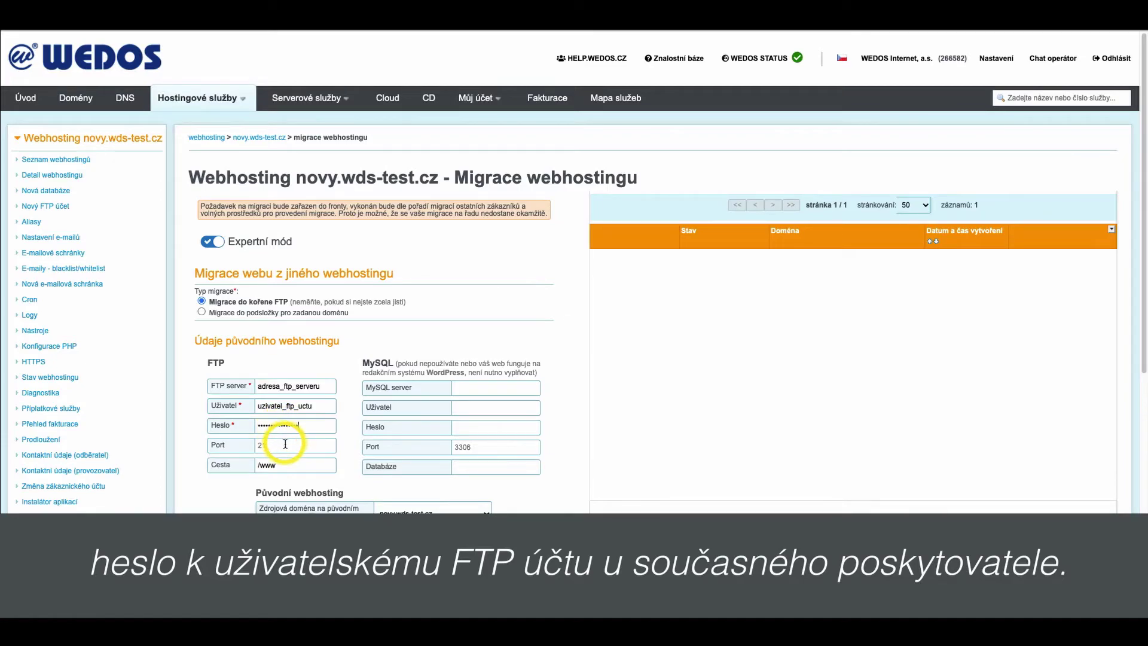
left_click(291, 465)
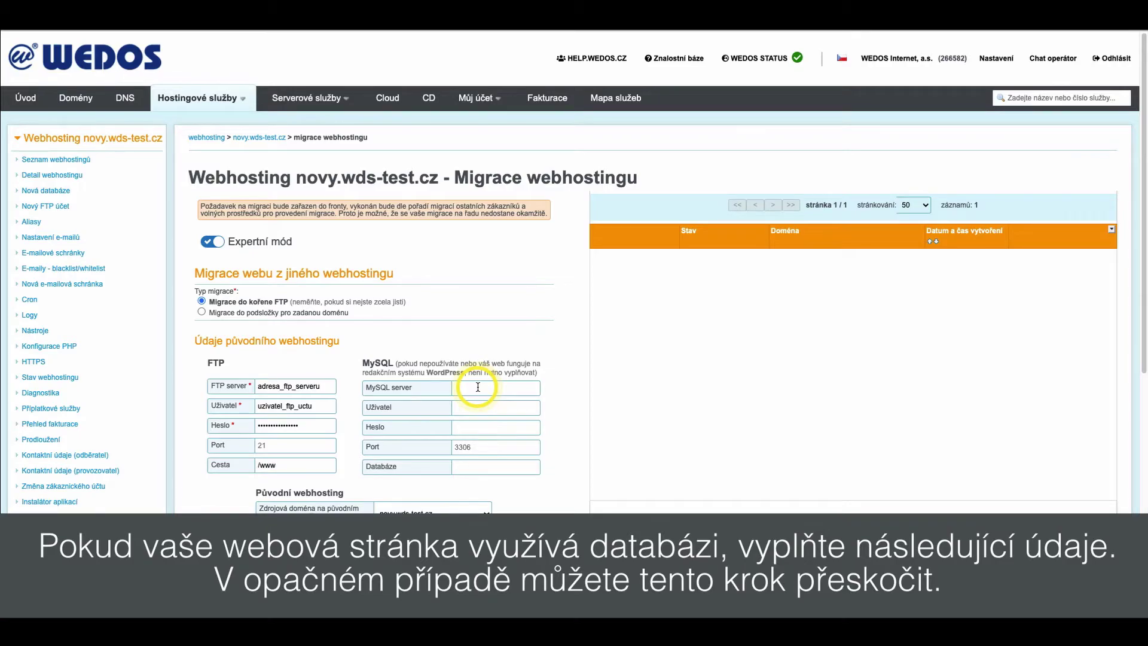
Step: Enter the MySQL server address, database user, database password and database name nazev_databaze, port 3306
left_click(477, 386)
type("adresa")
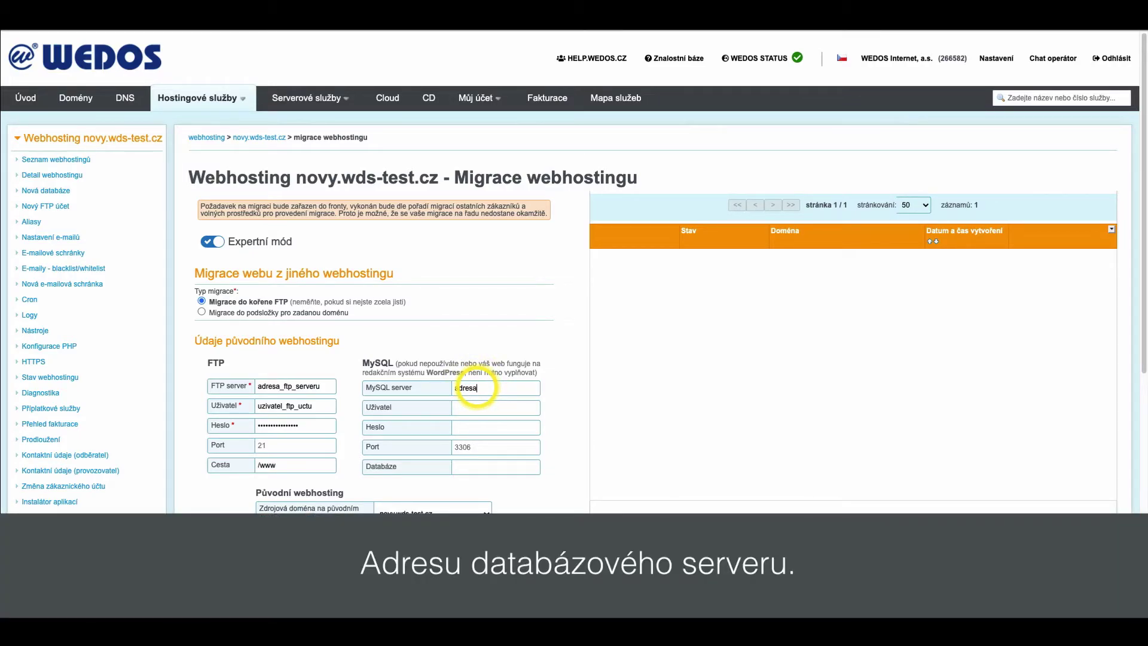
type("_MySQL_serveru")
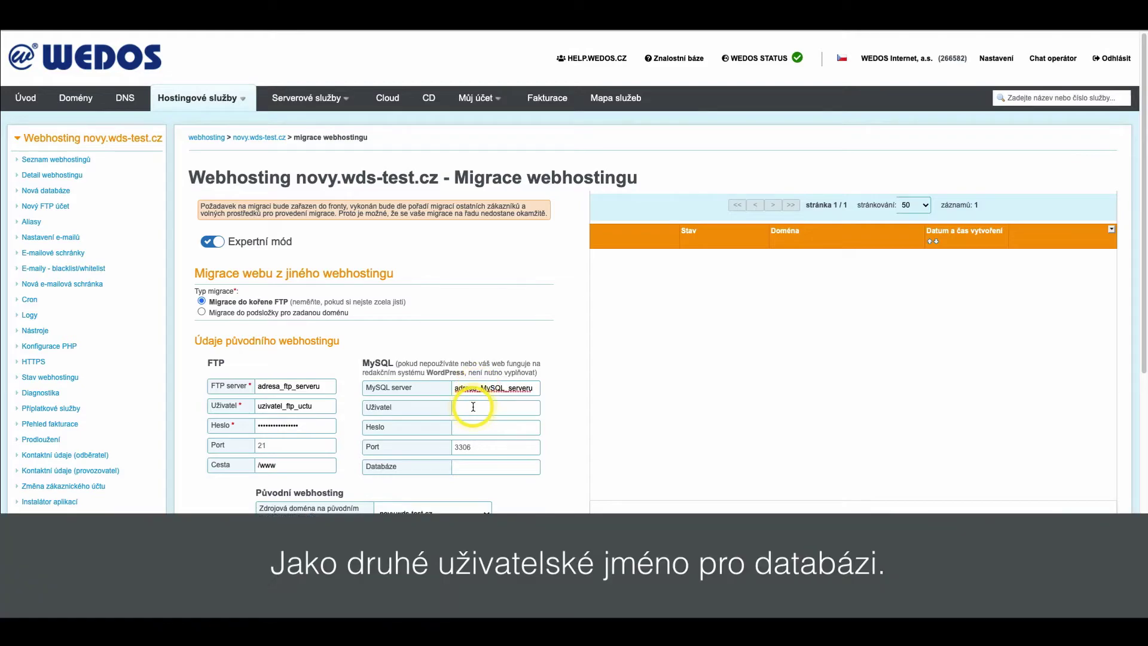
left_click(472, 408)
type("uzivatel_DB_uctu")
left_click(482, 426)
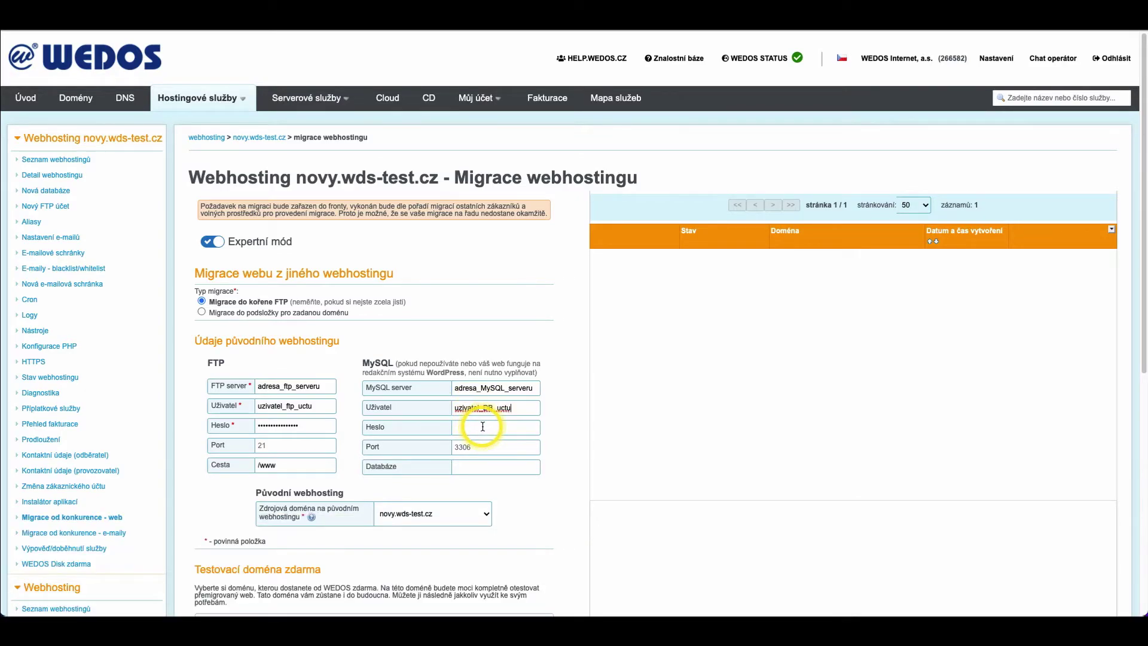
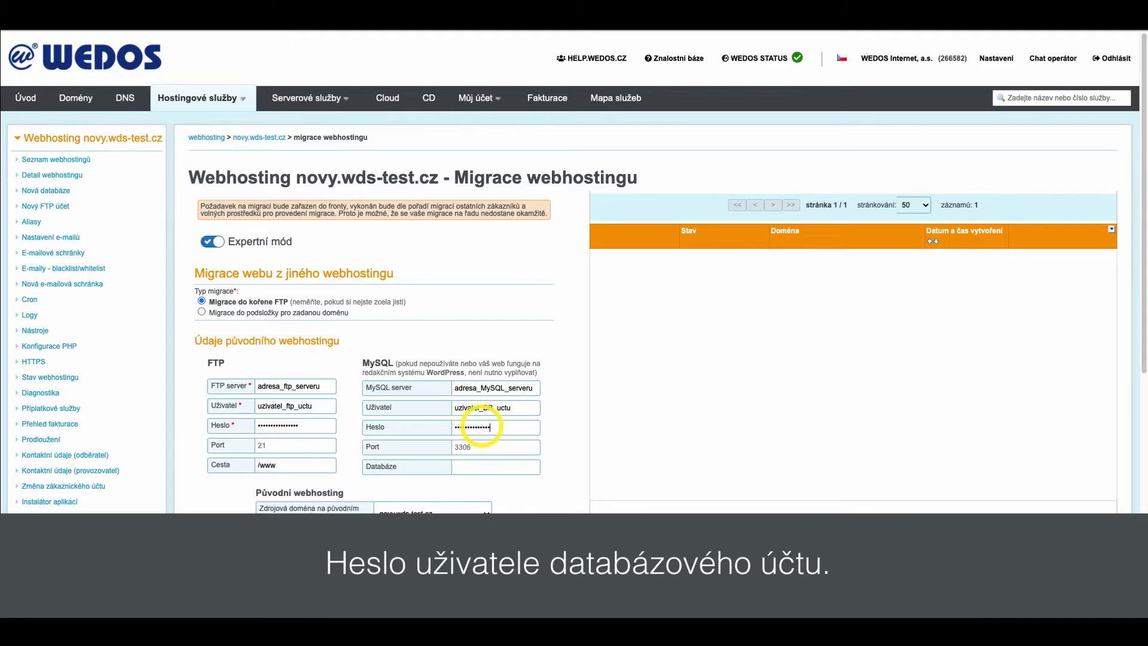
left_click(460, 467)
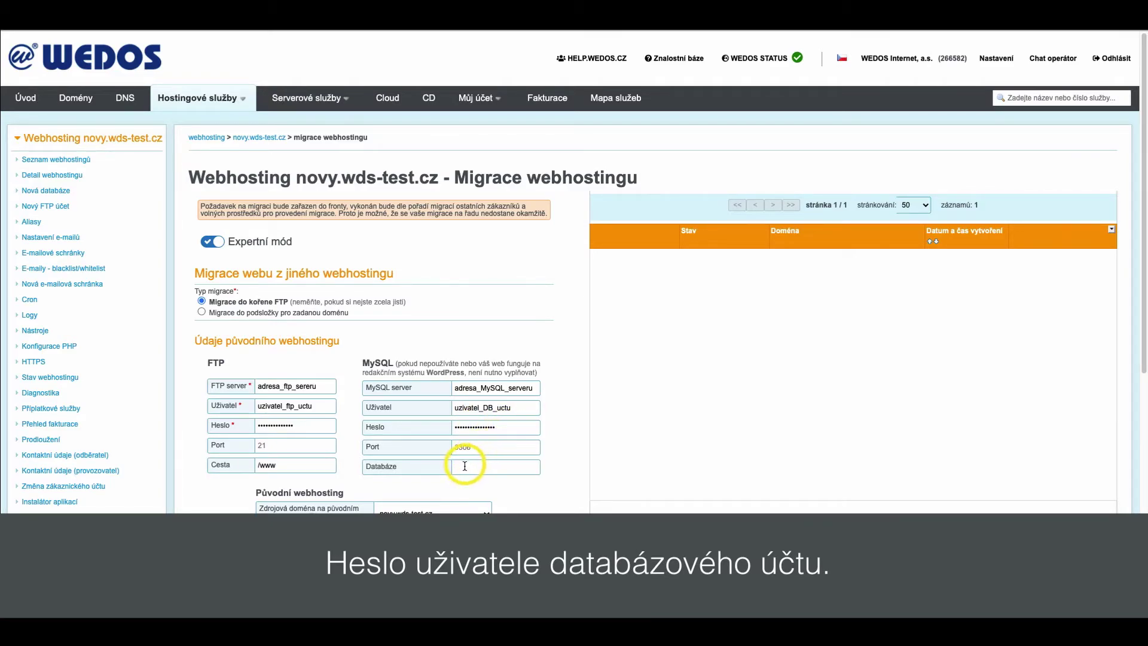
type("nazev_databaze")
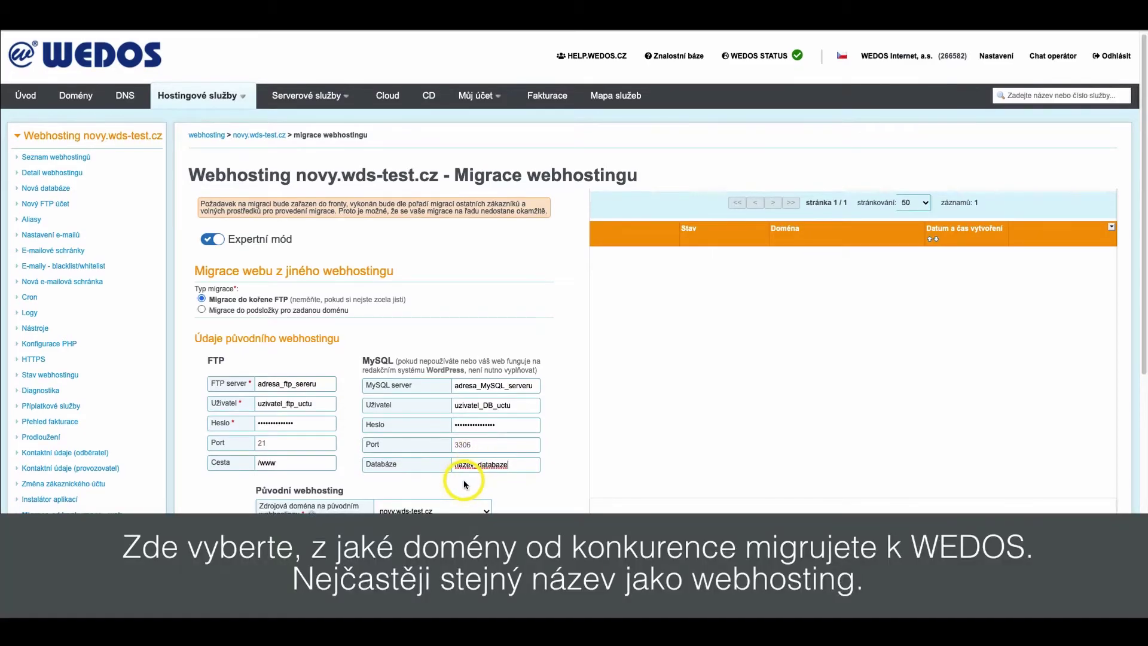
scroll(483, 407, "down", 2)
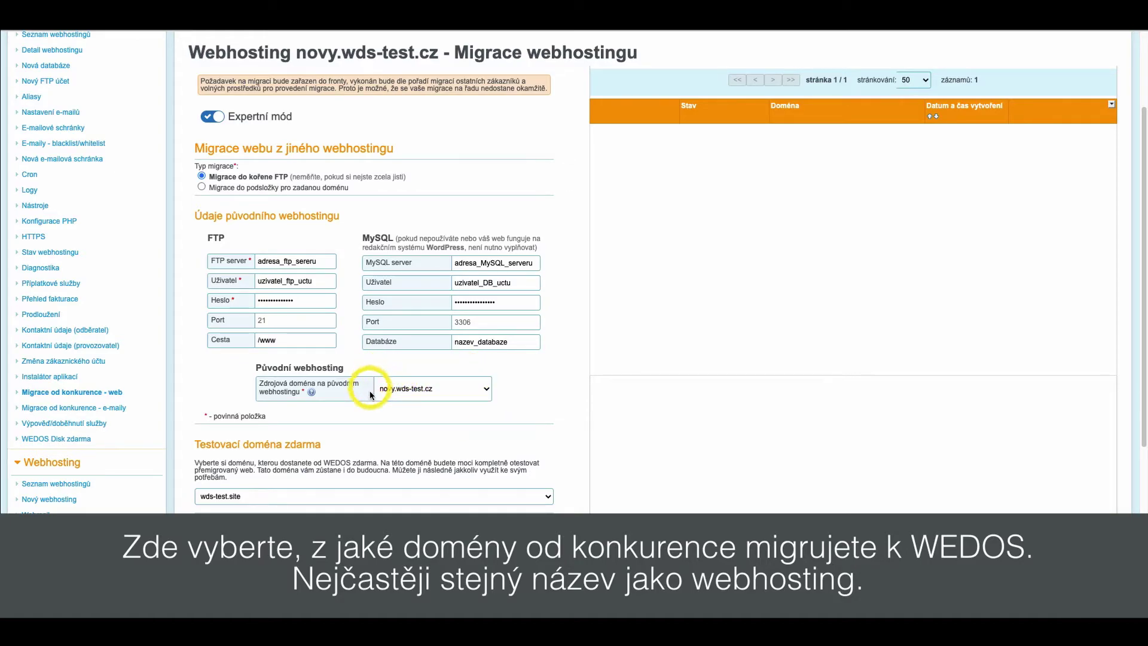
scroll(400, 410, "down", 1)
scroll(402, 412, "down", 1)
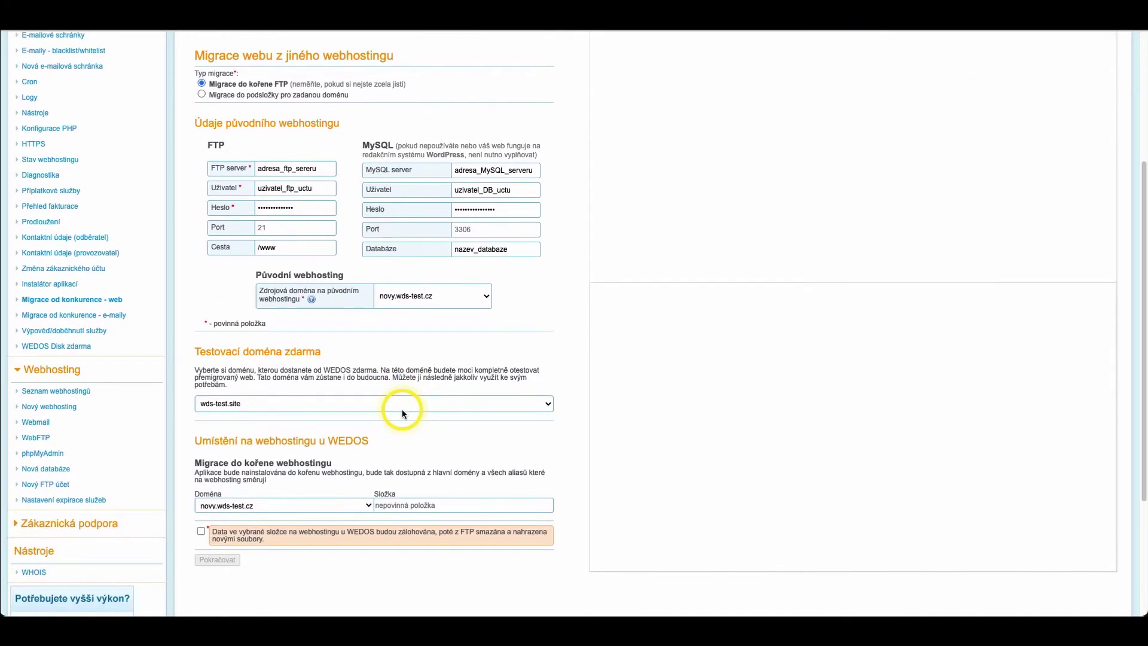
left_click(404, 404)
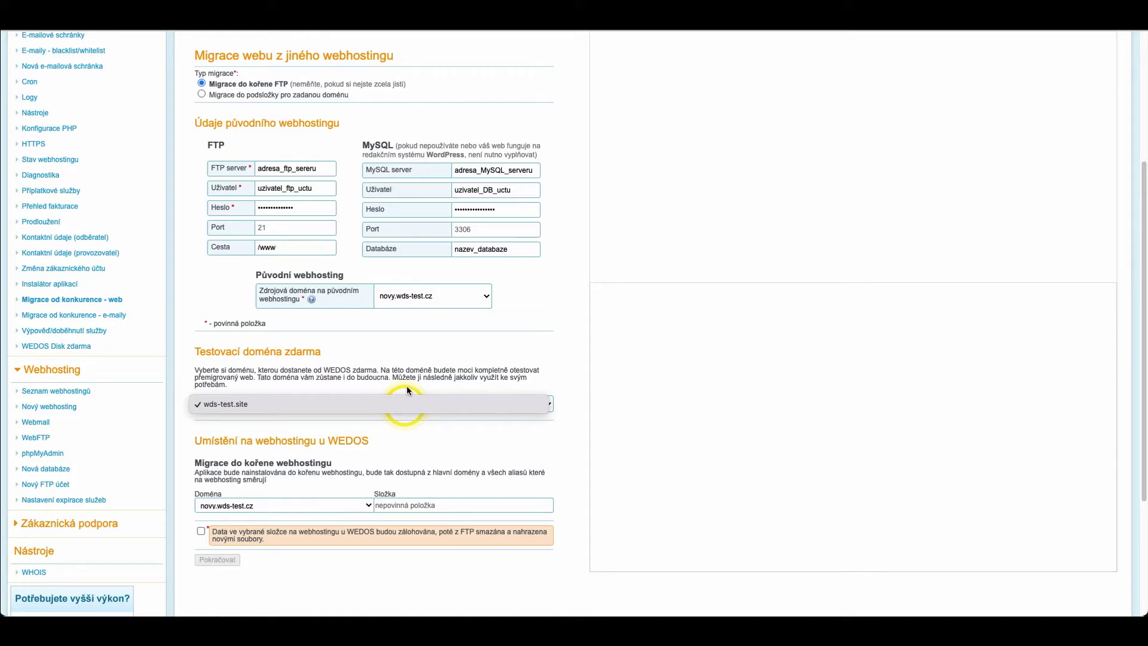
left_click(407, 389)
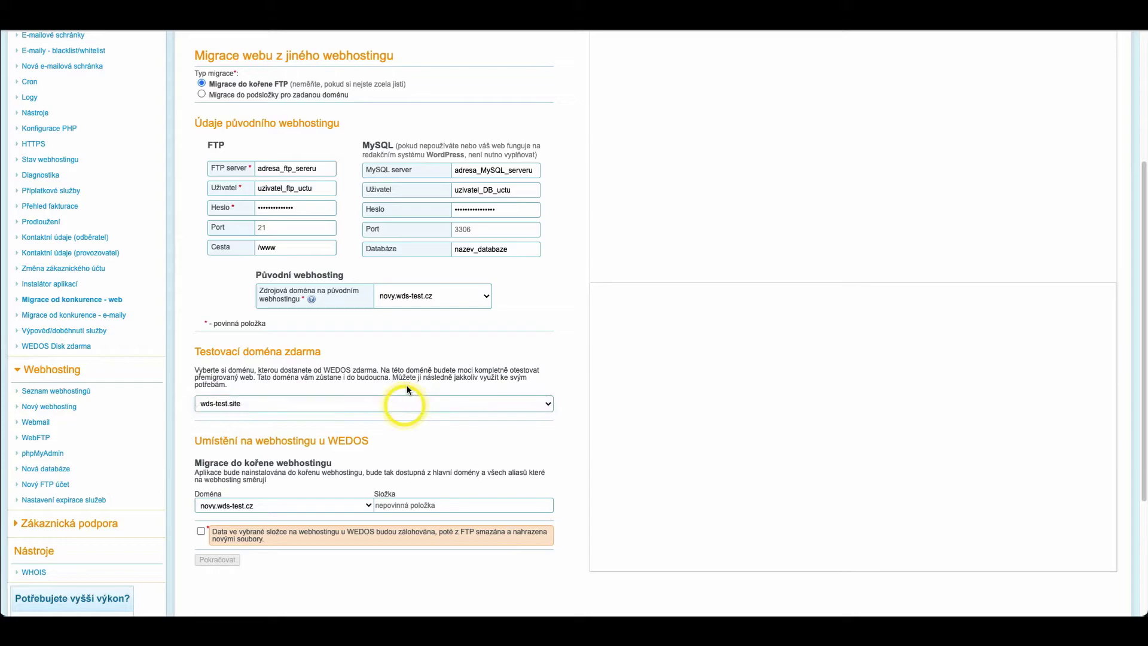
scroll(408, 393, "down", 2)
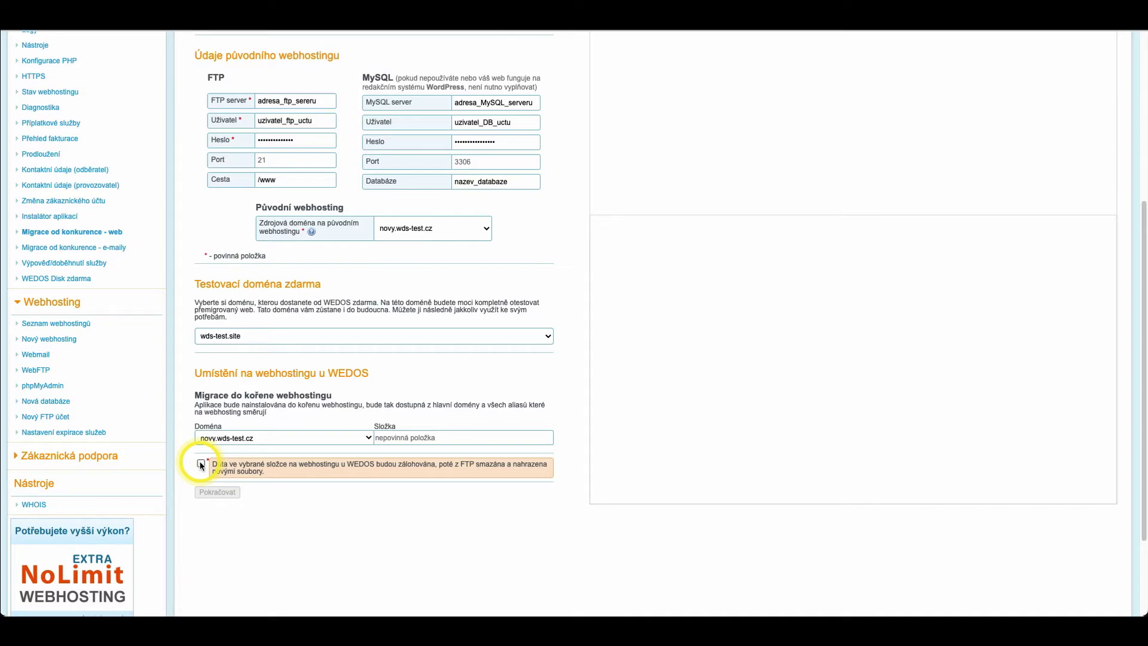
Step: Confirm the backup/overwrite checkbox and submit the expert migration with Pokračovat
left_click(201, 464)
left_click(215, 492)
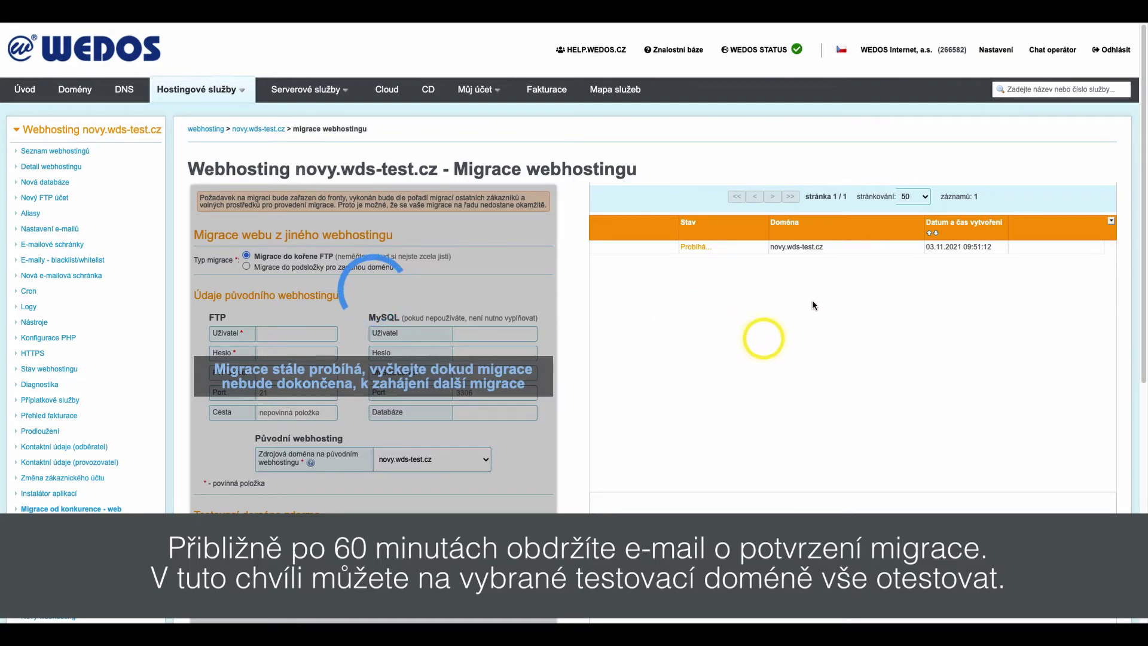
Step: Wait for the novy.wds-test.cz migration to change from Probíhá to Hotovo, ke kontrole
mouse_move(935, 24)
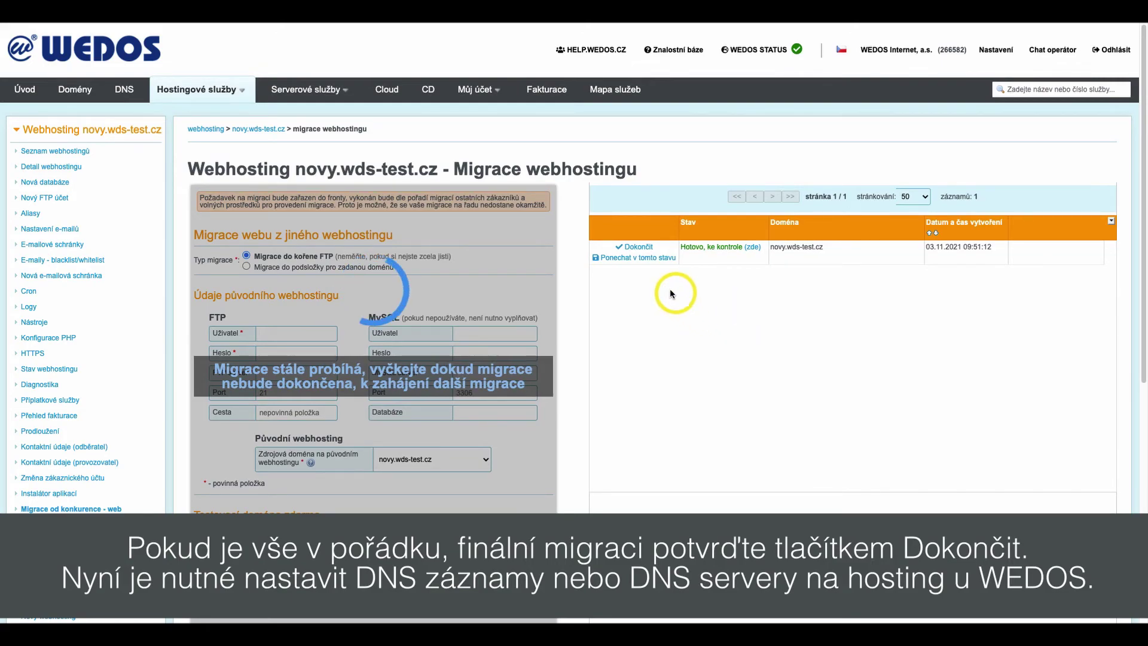
Step: Finalize the novy.wds-test.cz migration with Dokončit so its status reads Hotovo
left_click(634, 249)
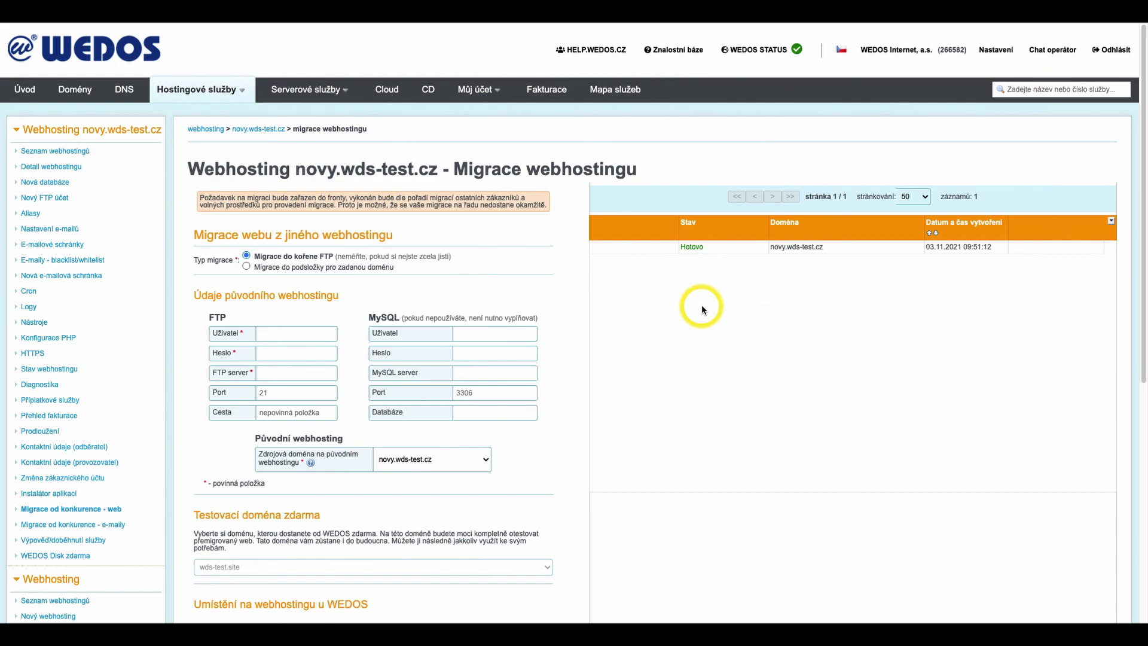
left_click_drag(685, 245, 704, 250)
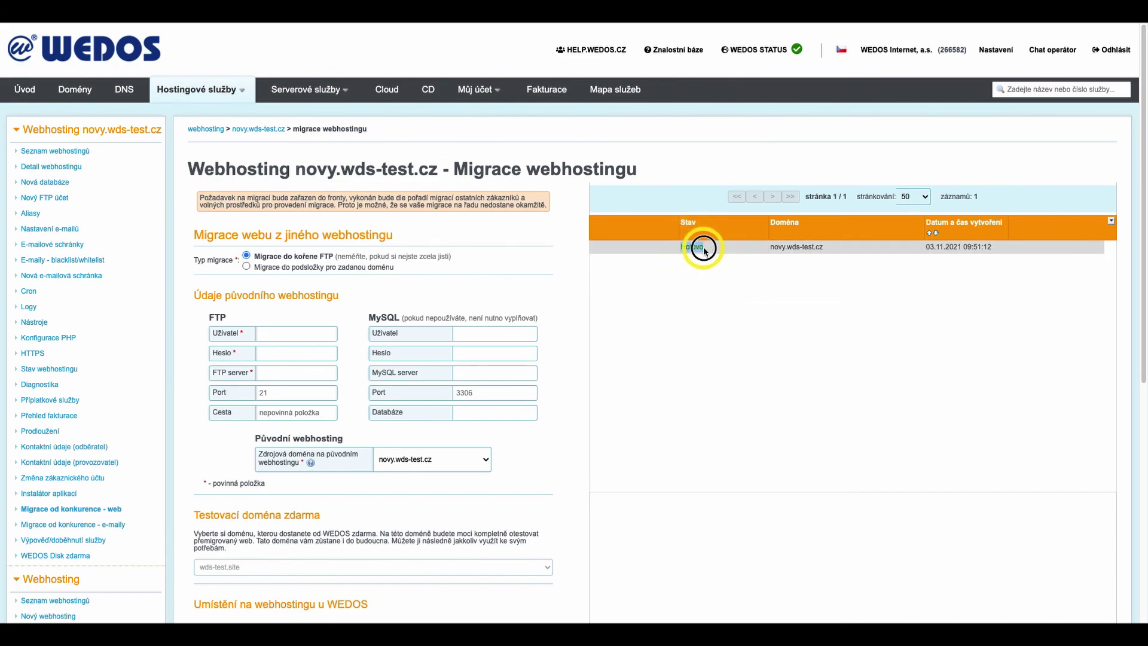